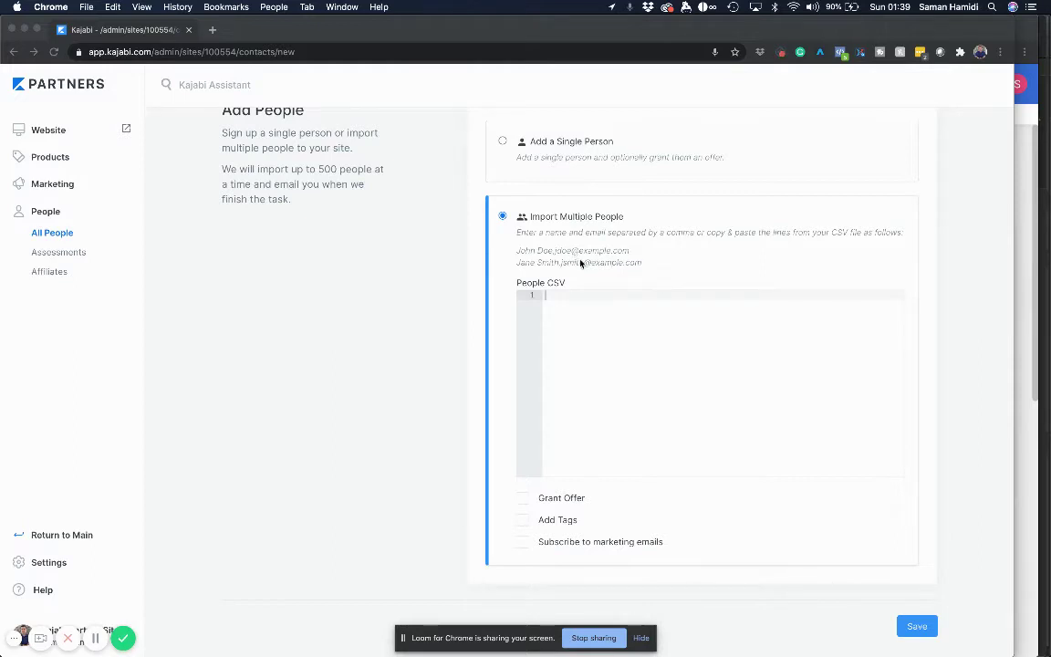
Switch from Kajabi's Import Multiple People form to the Numbers spreadsheet.
key(super+Tab)
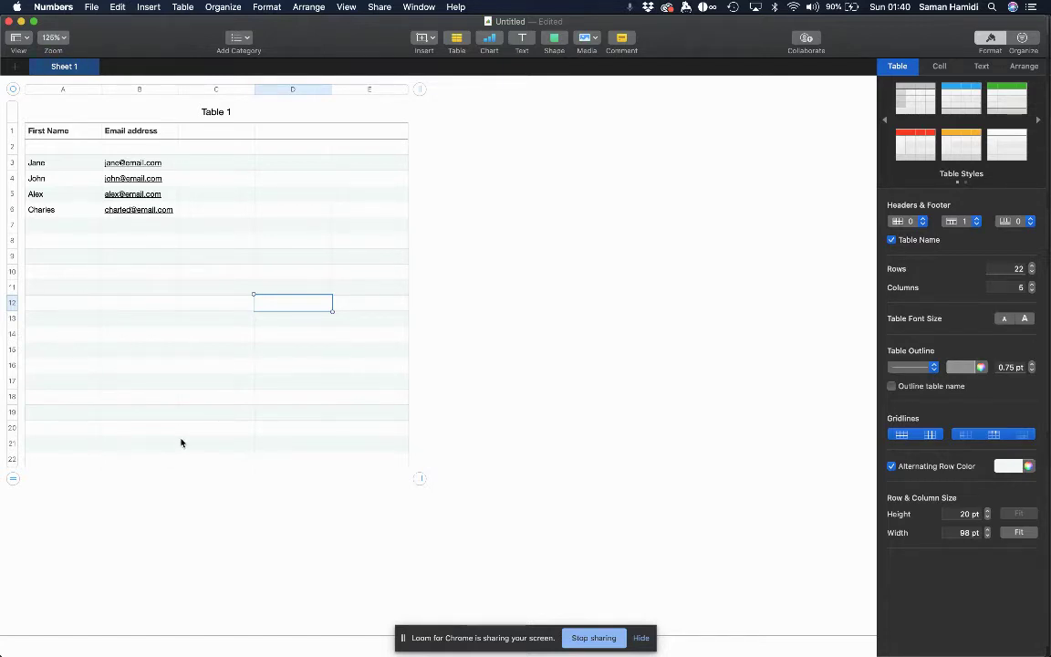
click(219, 162)
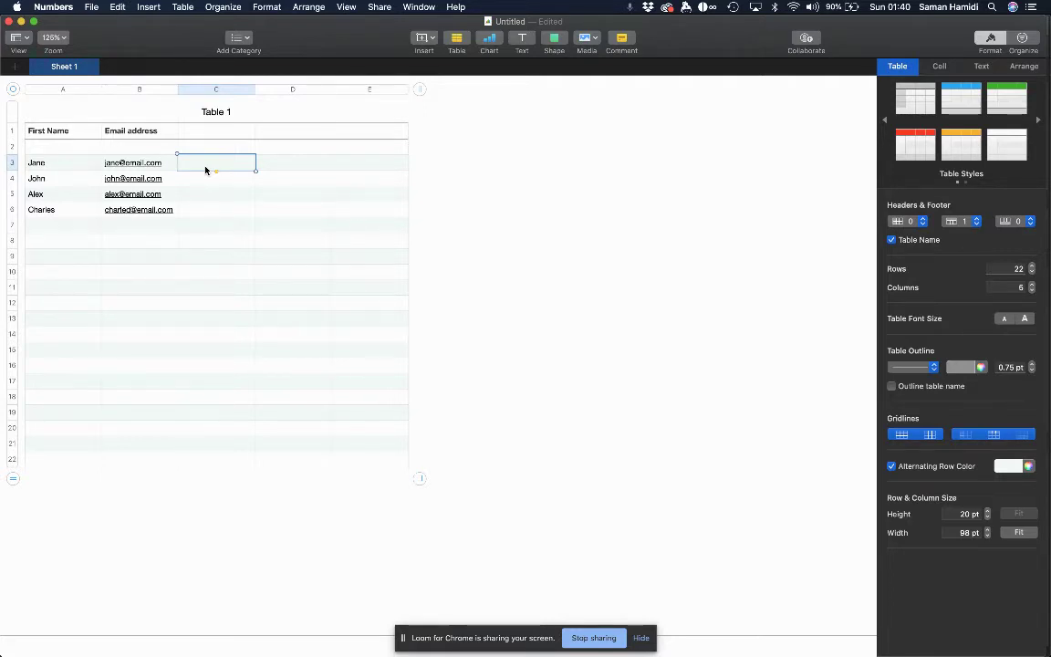
Enter a formula in C3 joining the First Name and Email address columns with a space (=A&" "&B).
text(=)
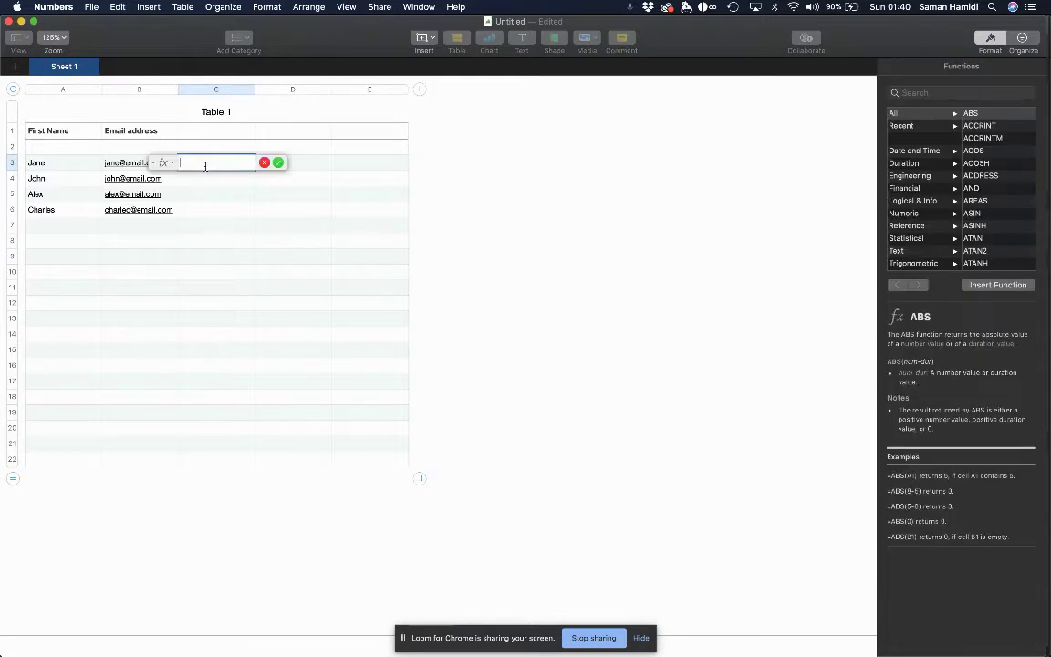
click(64, 90)
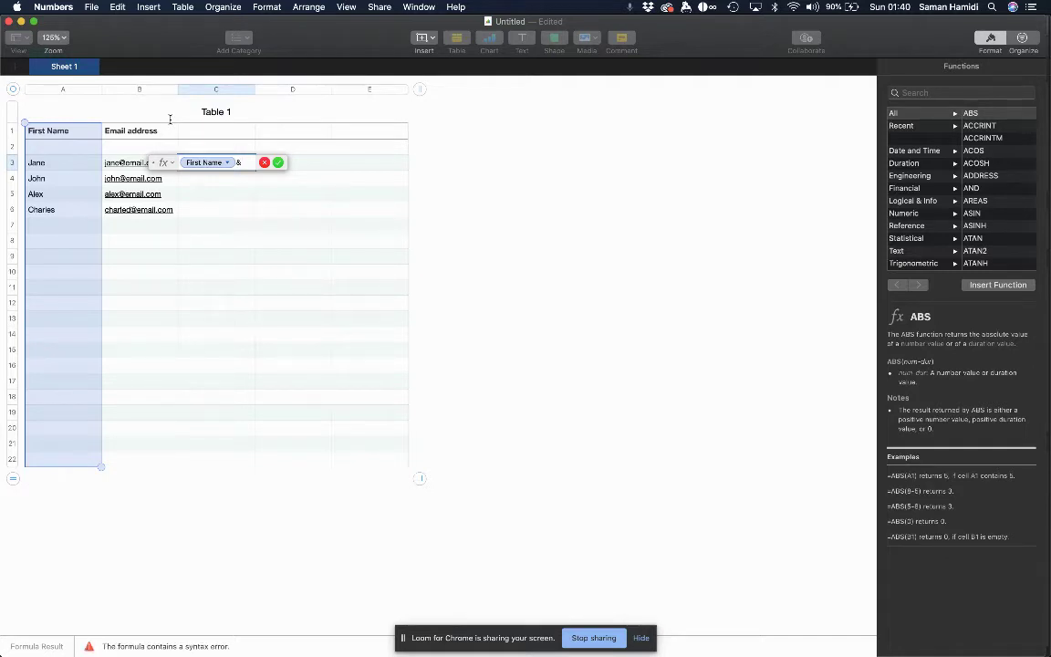
text(" ")
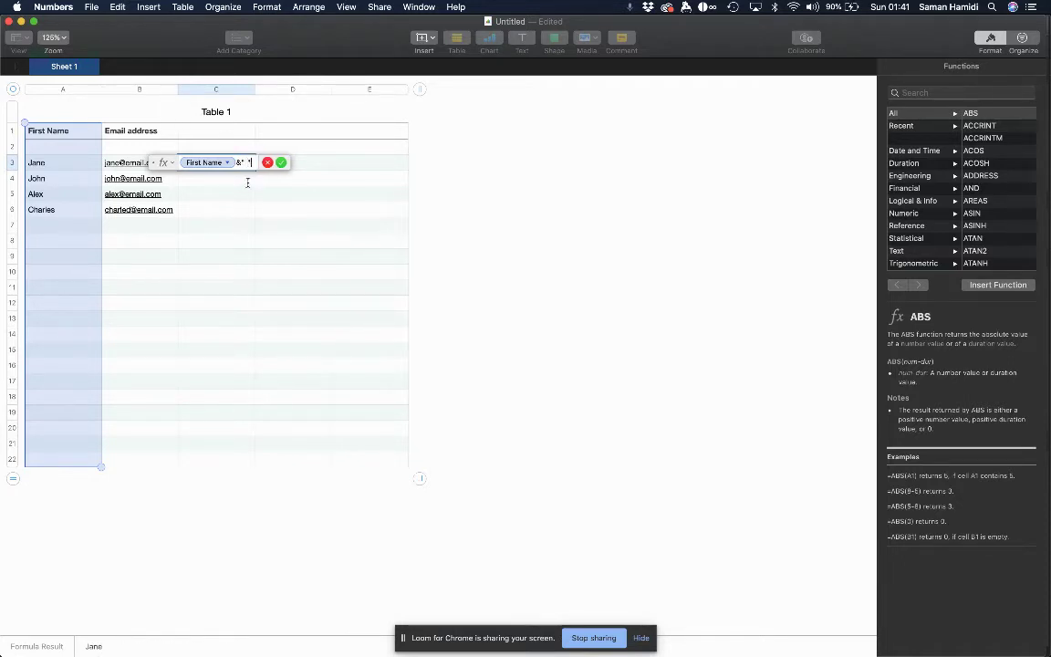
text(&)
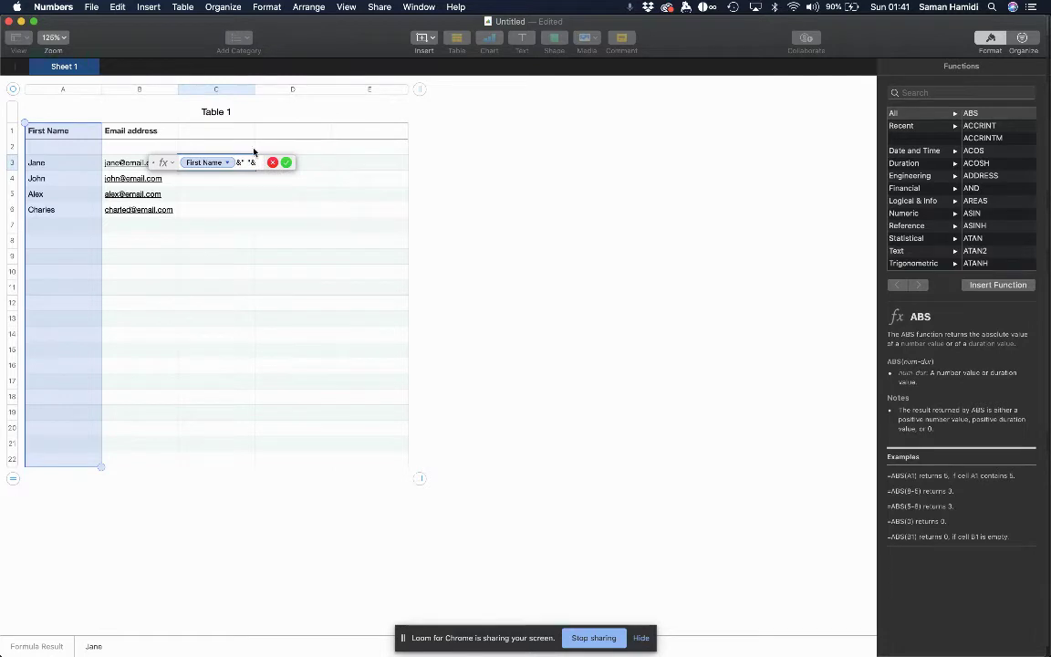
click(141, 89)
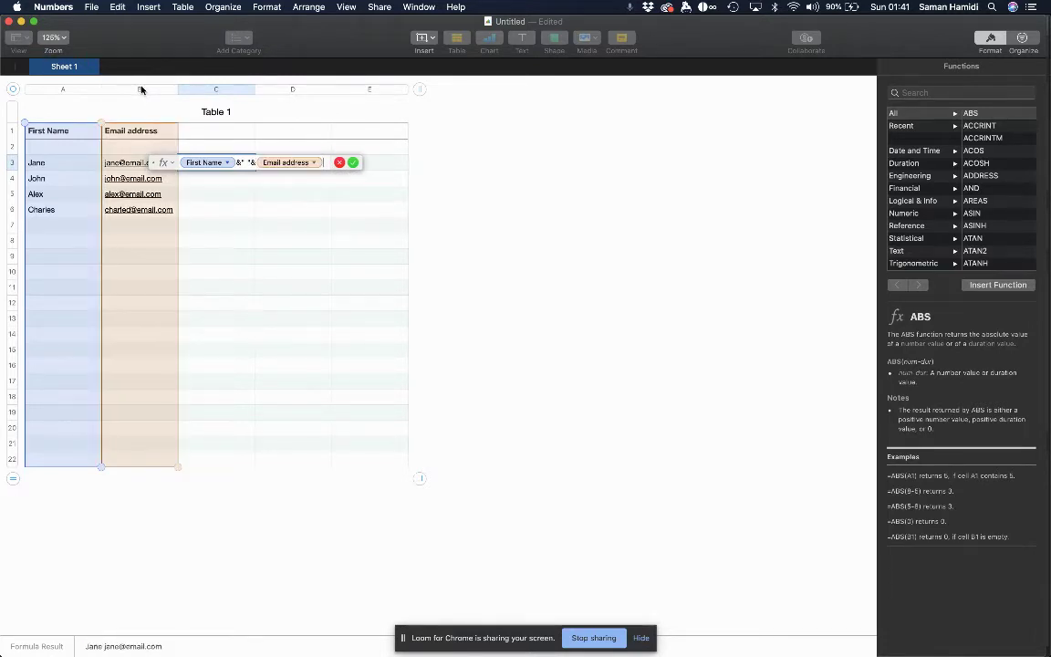
click(353, 163)
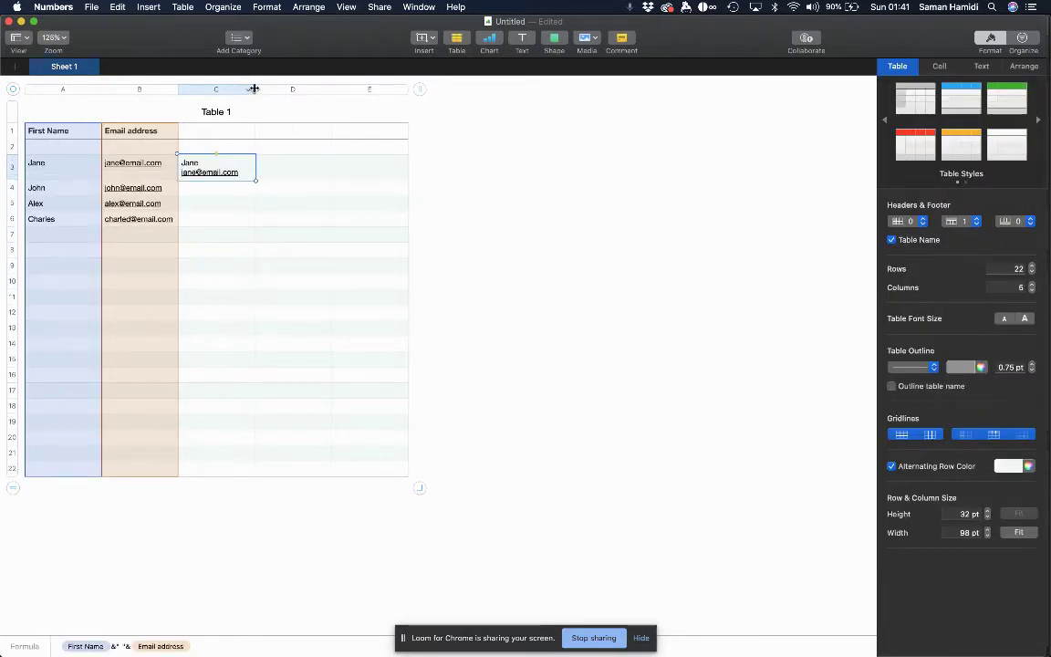
Widen column C, fill the formula down to C6, and test it by clearing and restoring A3.
drag(256, 88, 293, 88)
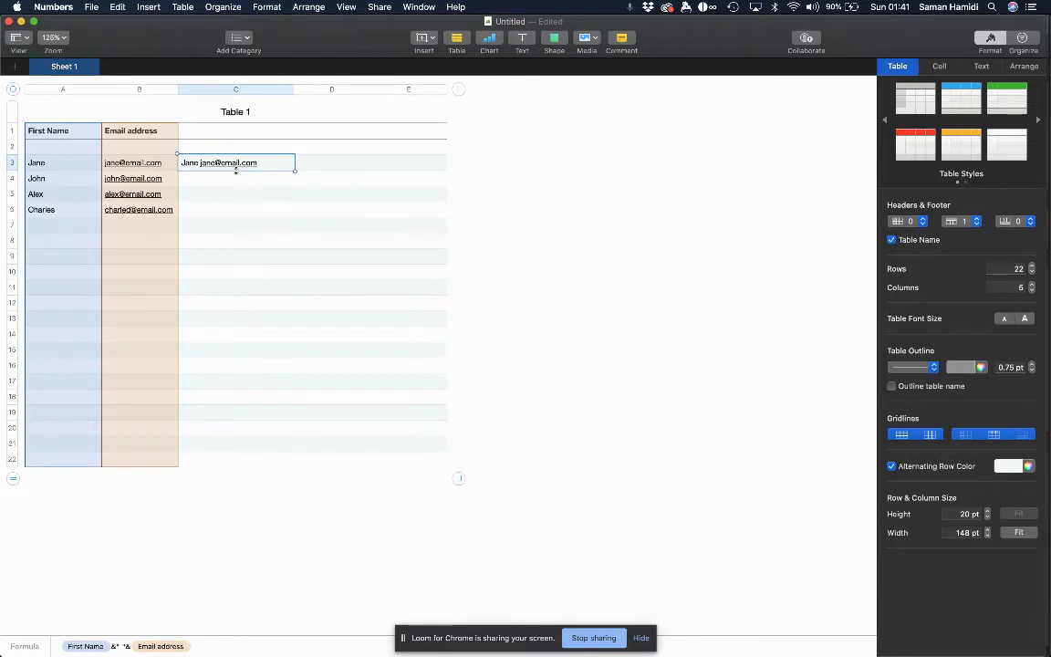
drag(235, 169, 218, 241)
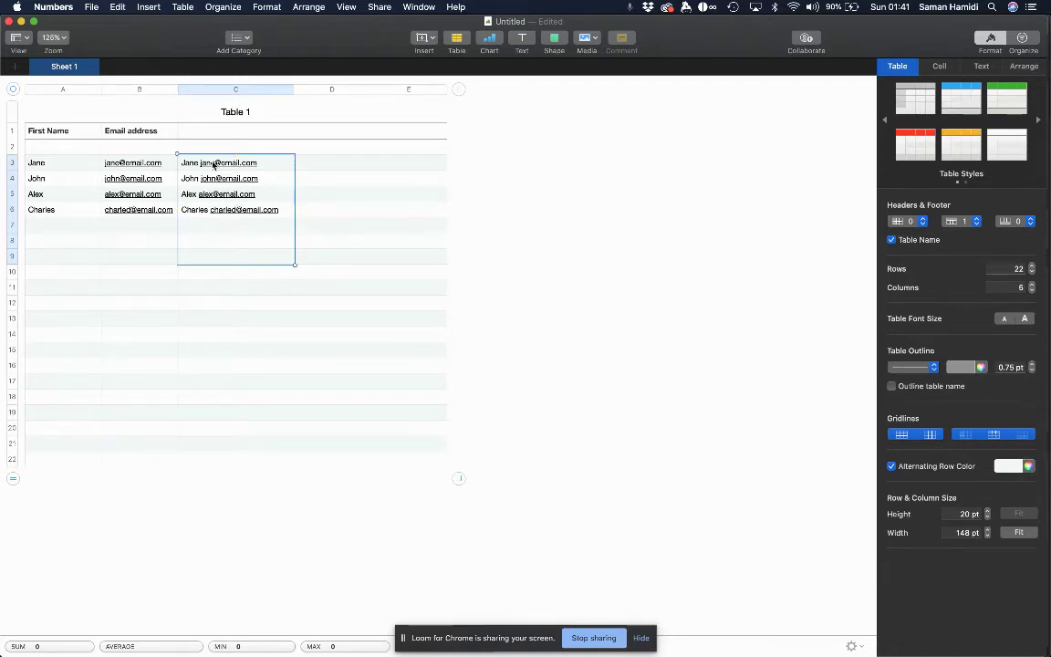
click(62, 170)
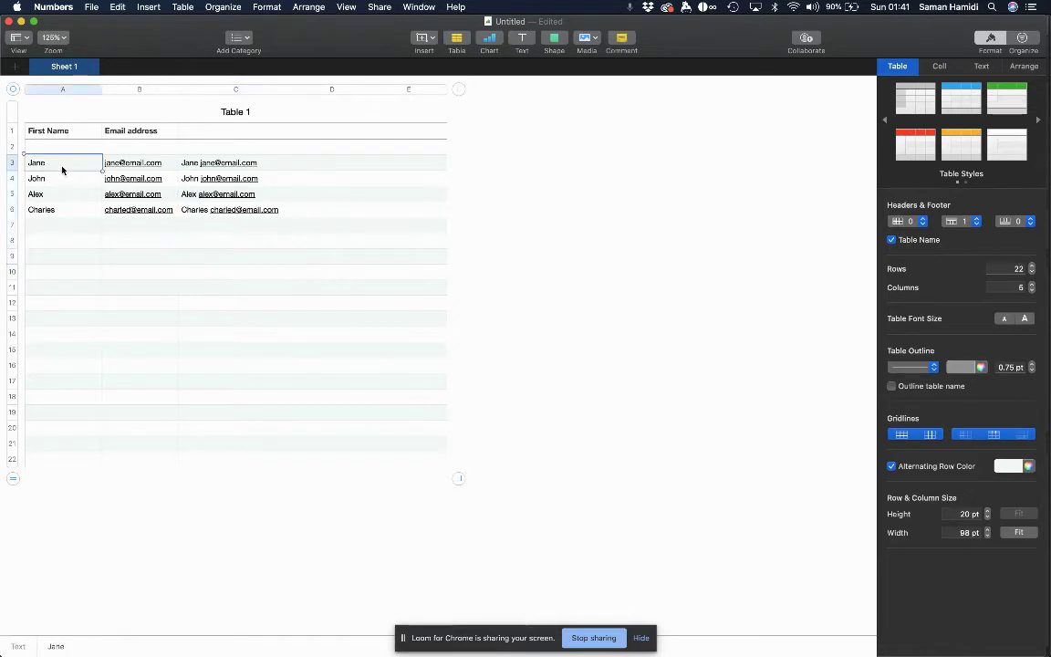
key(BackSpace)
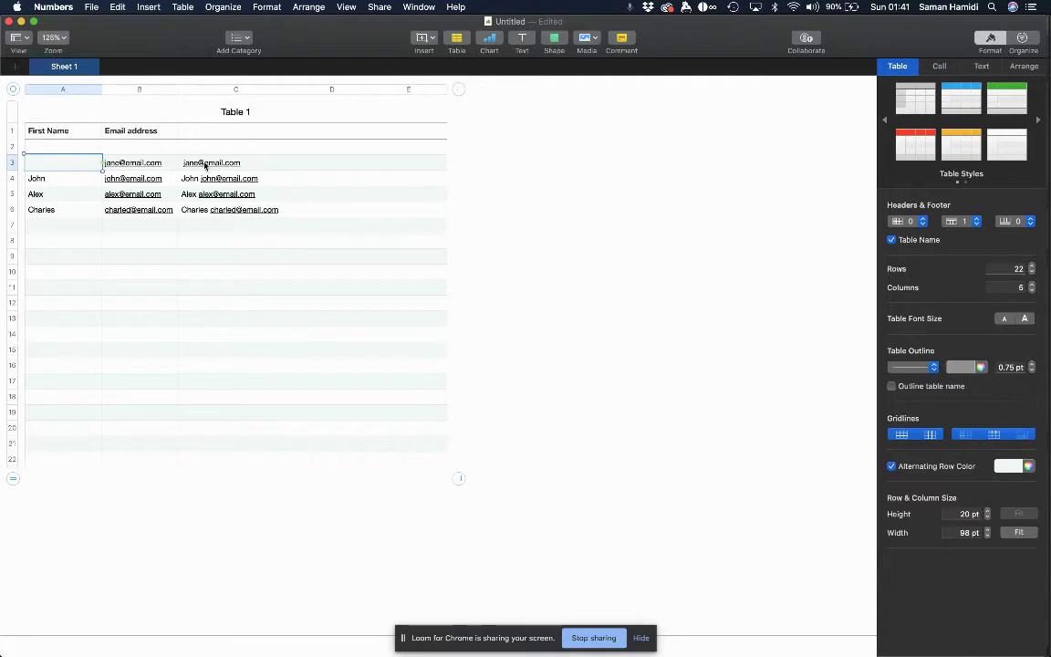
key(super+z)
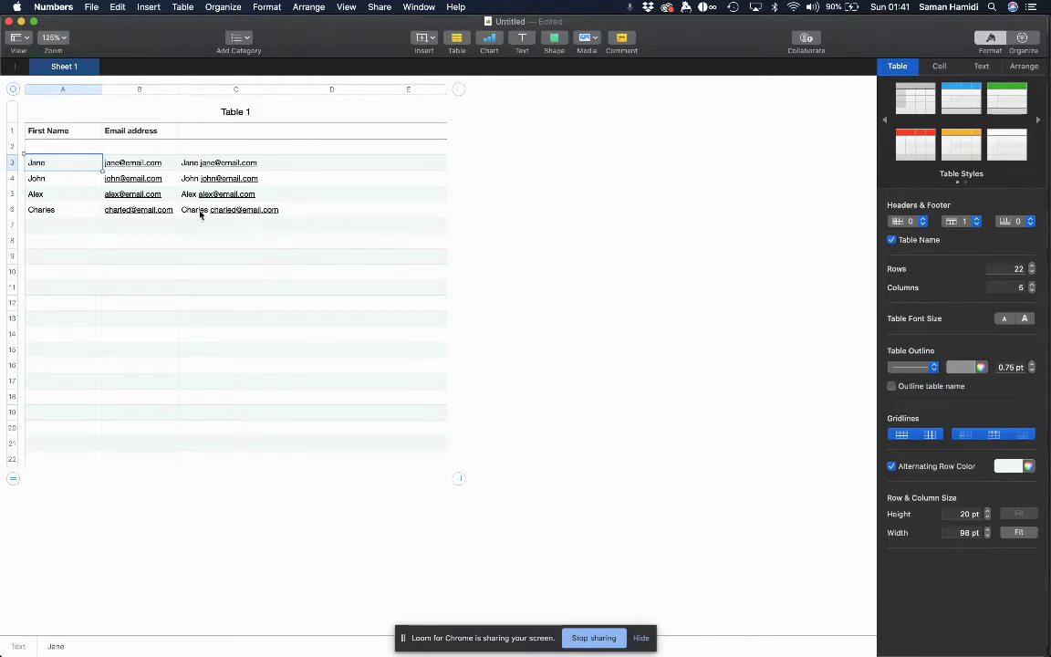
click(227, 150)
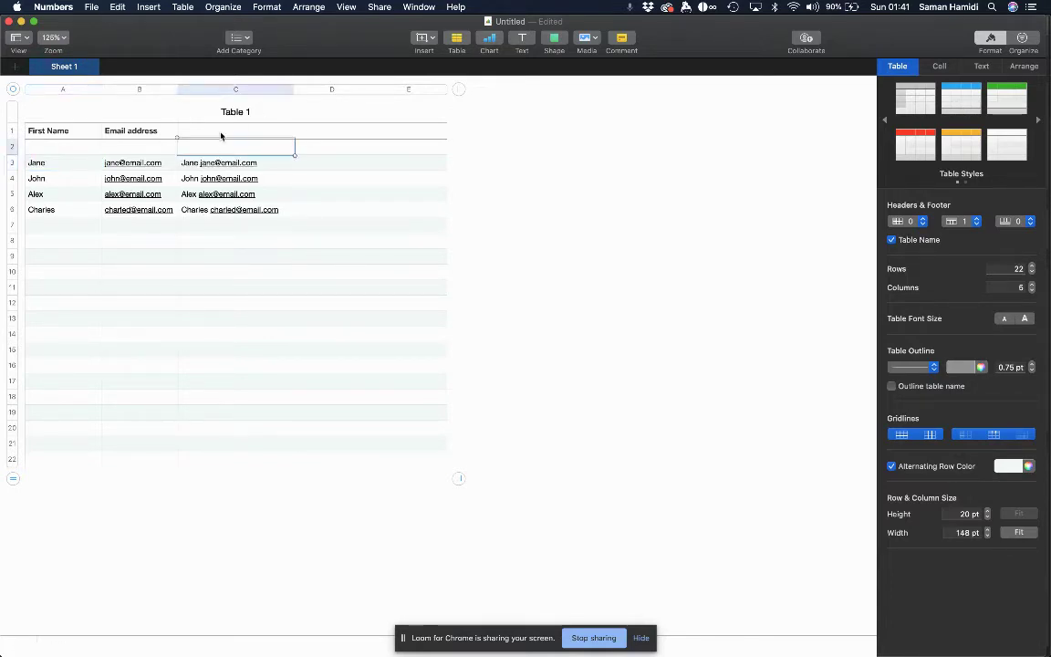
Paste column C's combined lines as fixed values into D3:D6 and fit column D's width.
drag(260, 164, 270, 214)
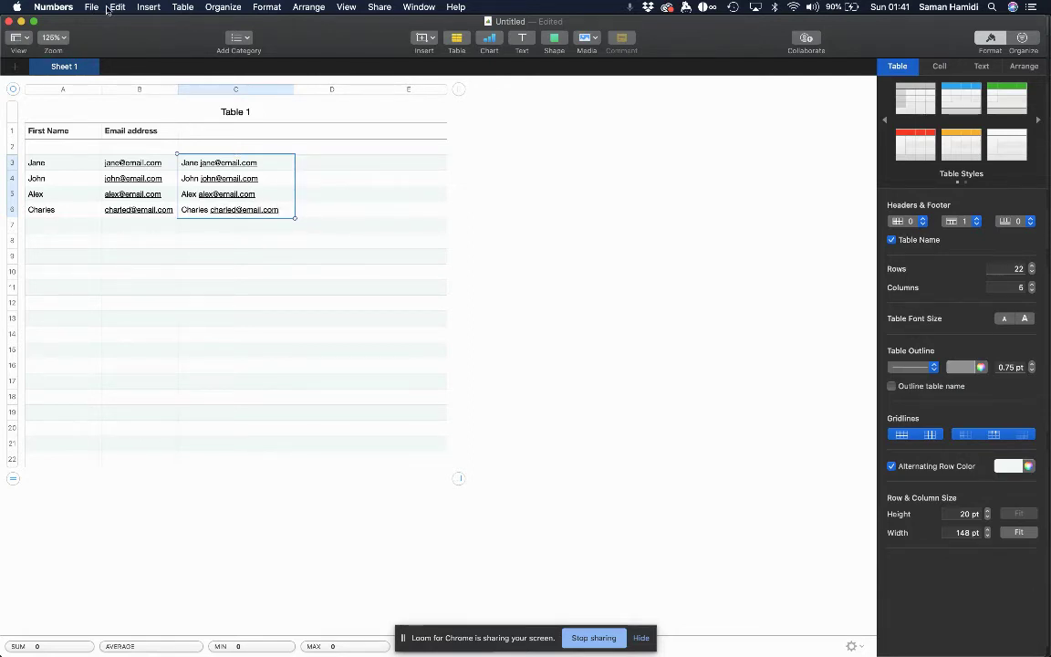
click(337, 166)
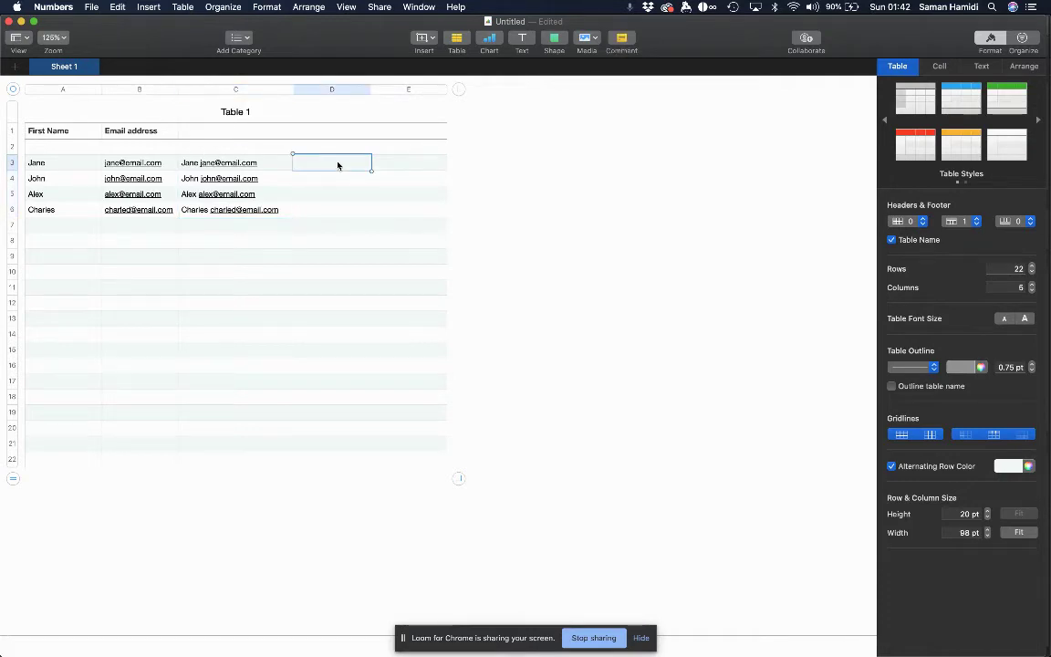
click(117, 7)
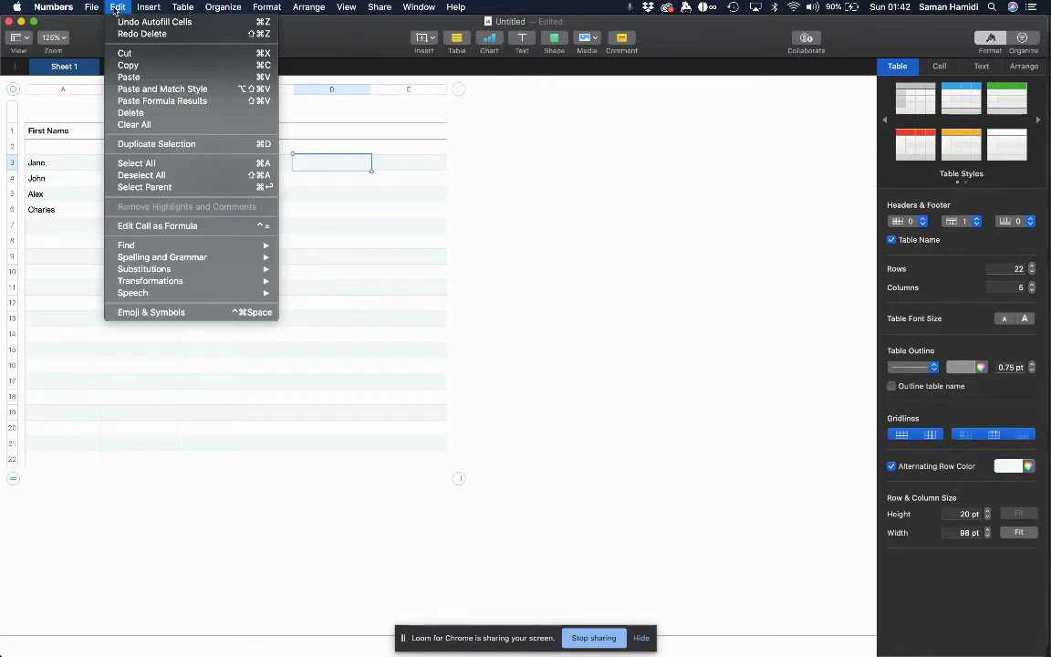
click(164, 101)
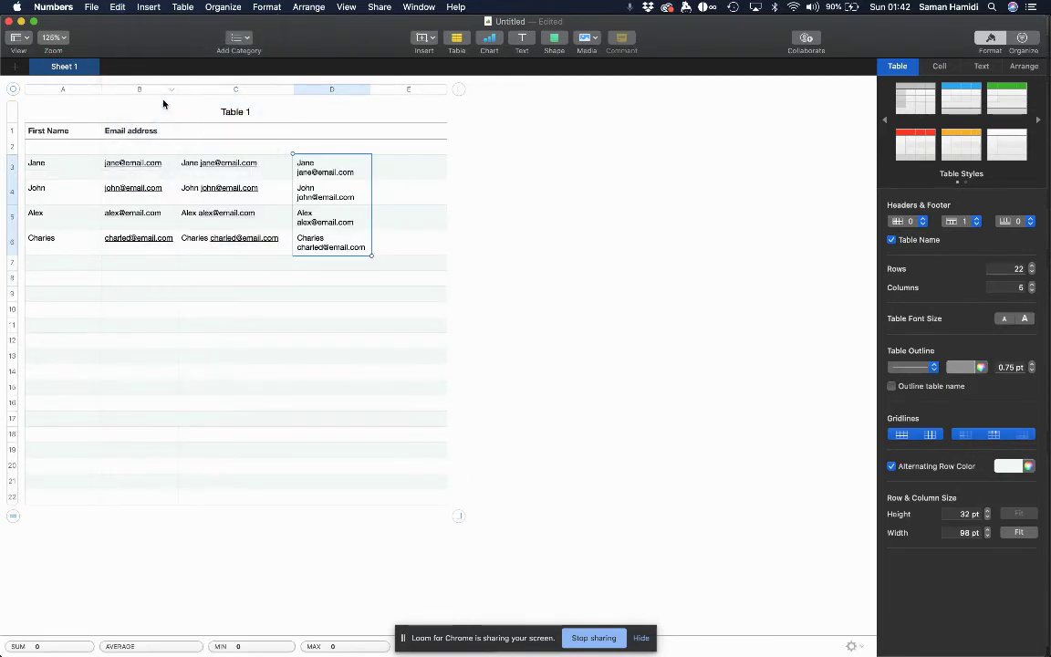
double_click(369, 89)
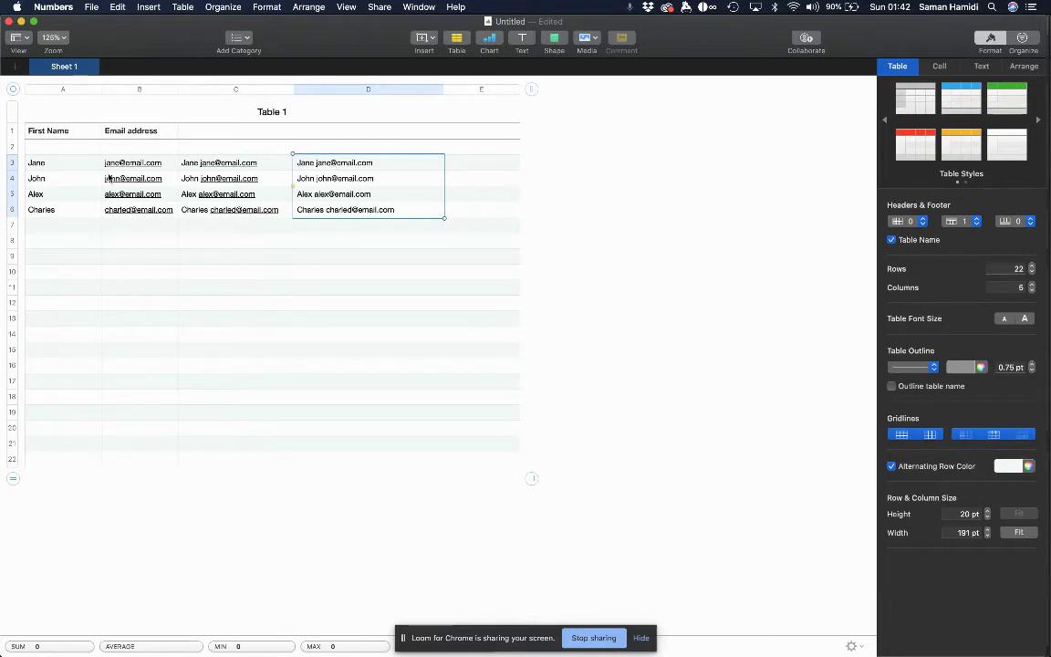
Check D's values stay when A3 is cleared and refilled, then select D3:D6 and go to Chrome.
click(58, 165)
key(Delete)
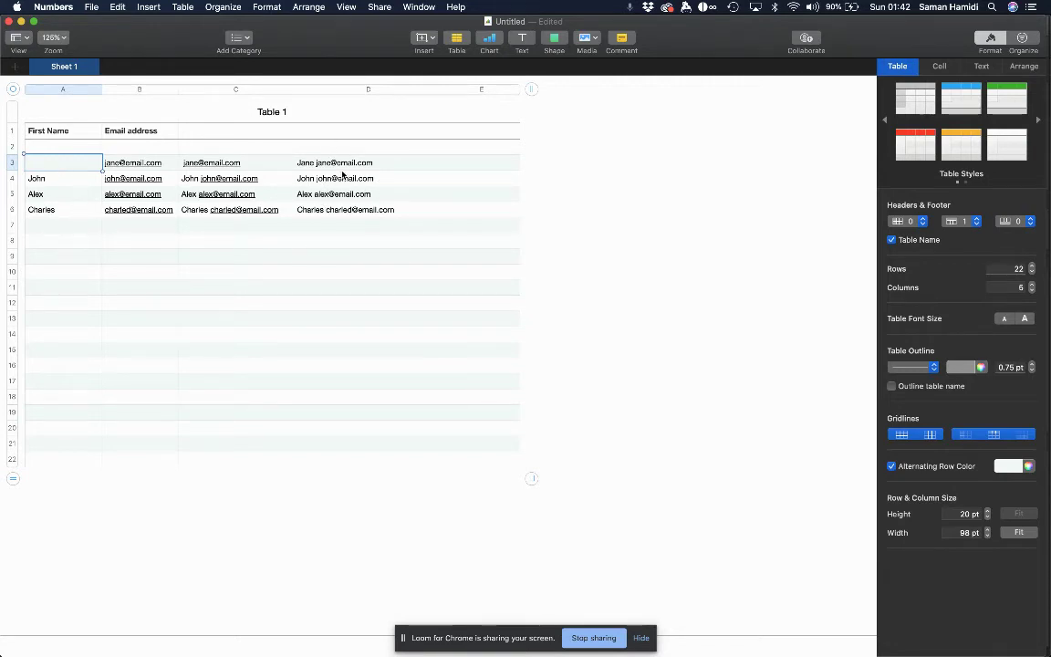
text(Jane)
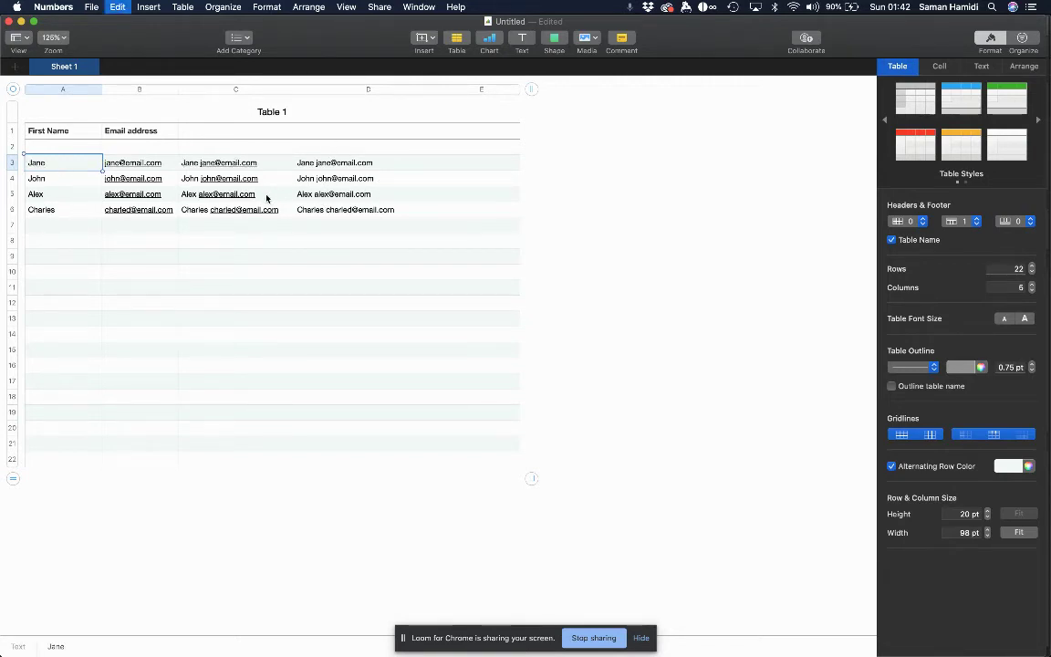
click(398, 164)
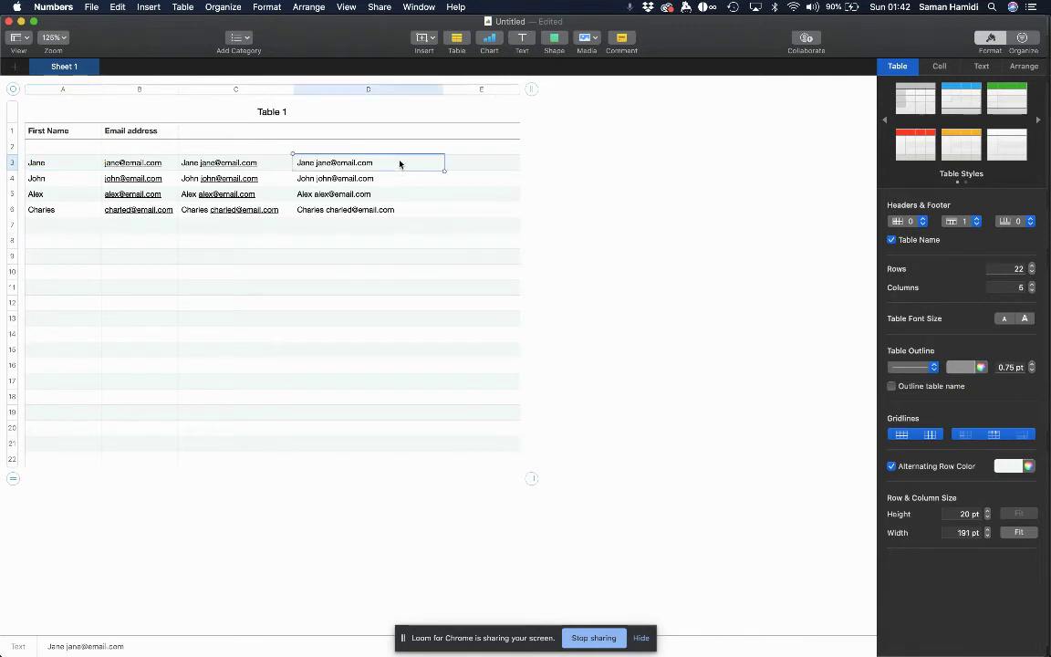
drag(399, 167, 397, 211)
key(super+Tab)
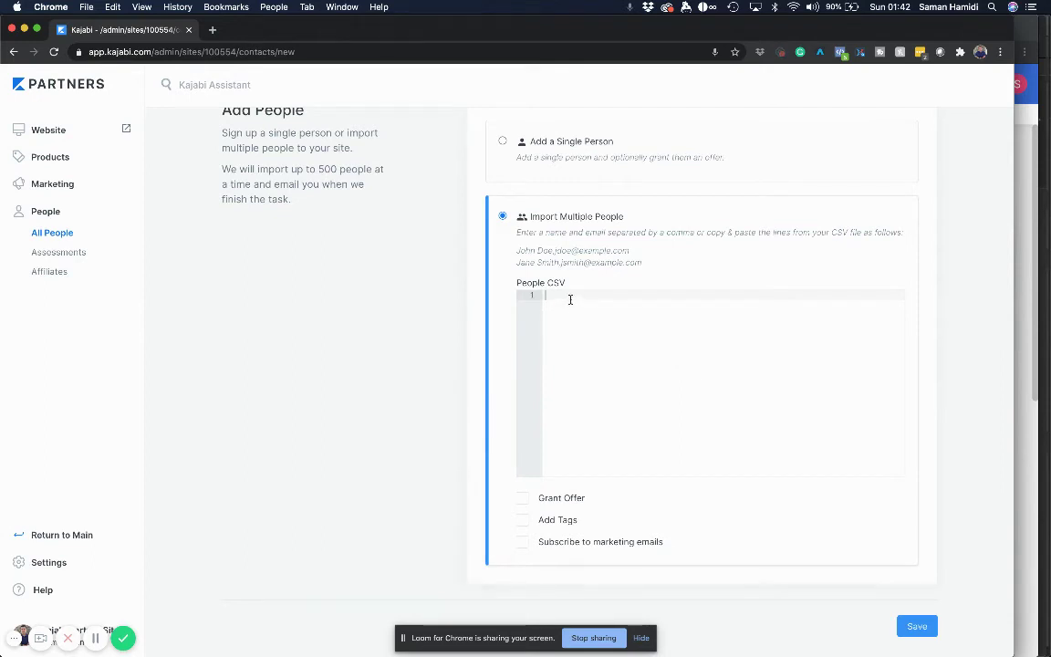
key(super+v)
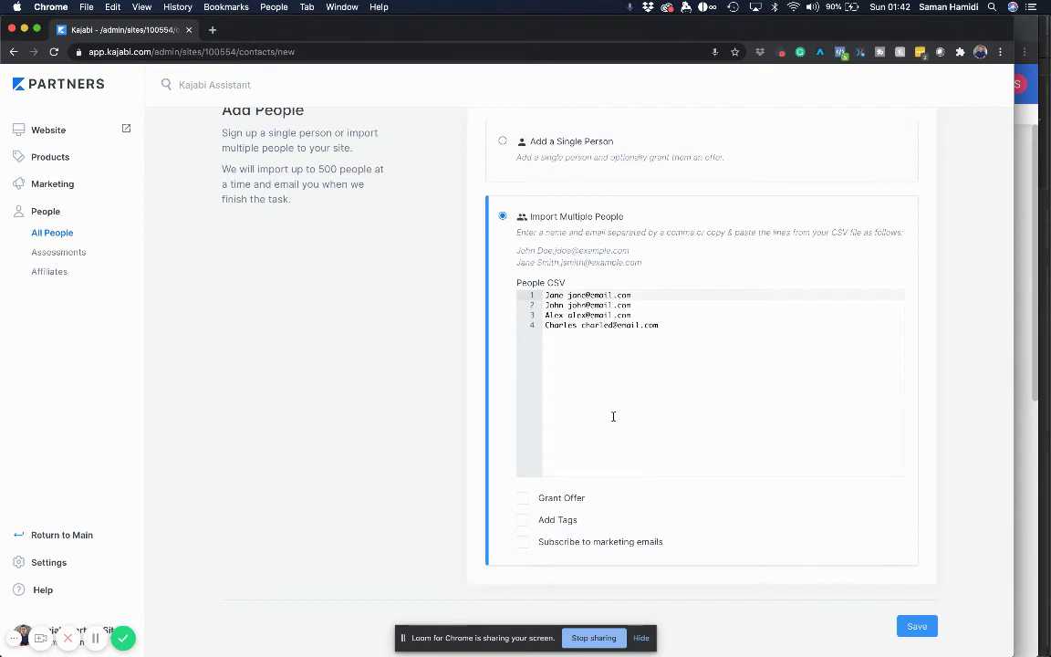
key(BackSpace)
text(,)
key(BackSpace)
key(Down)
key(BackSpace)
text(,)
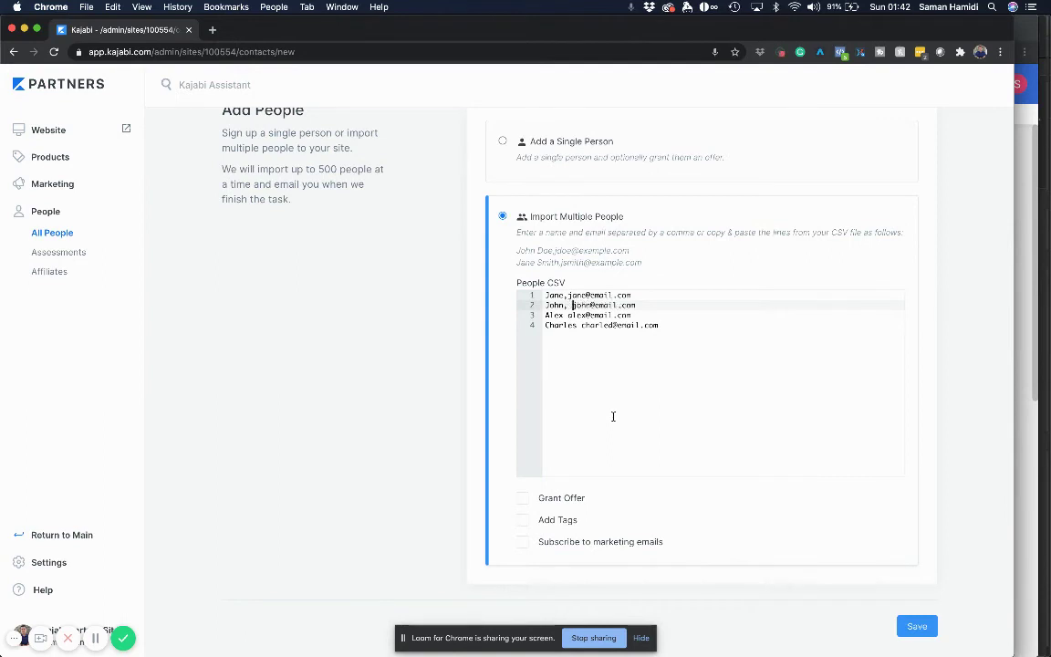
key(BackSpace)
click(568, 315)
key(BackSpace)
text(,)
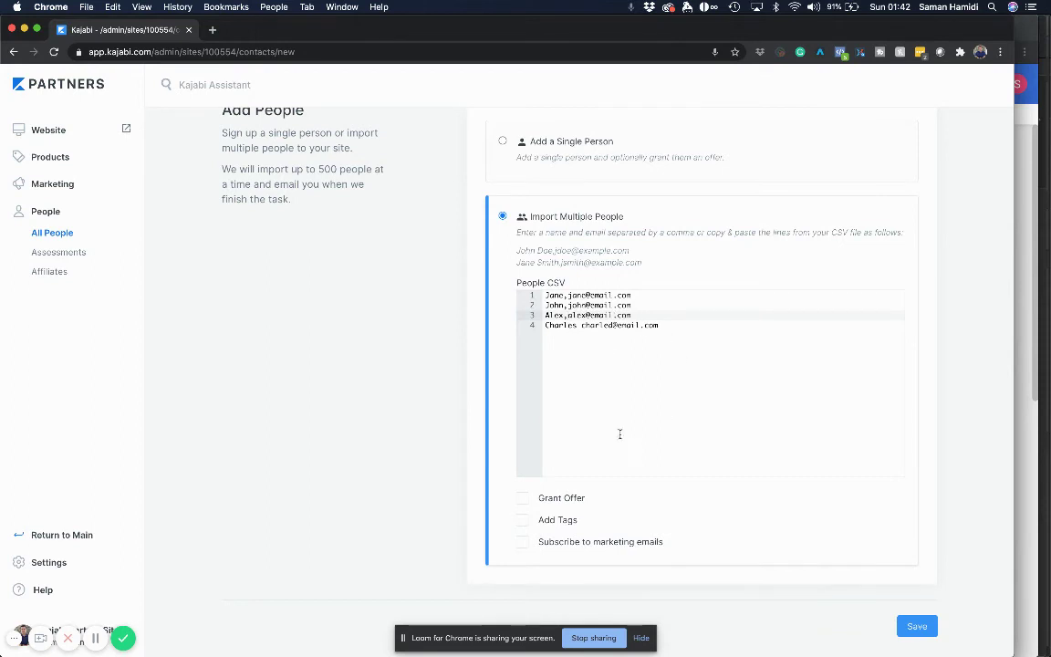
drag(627, 349, 543, 292)
key(BackSpace)
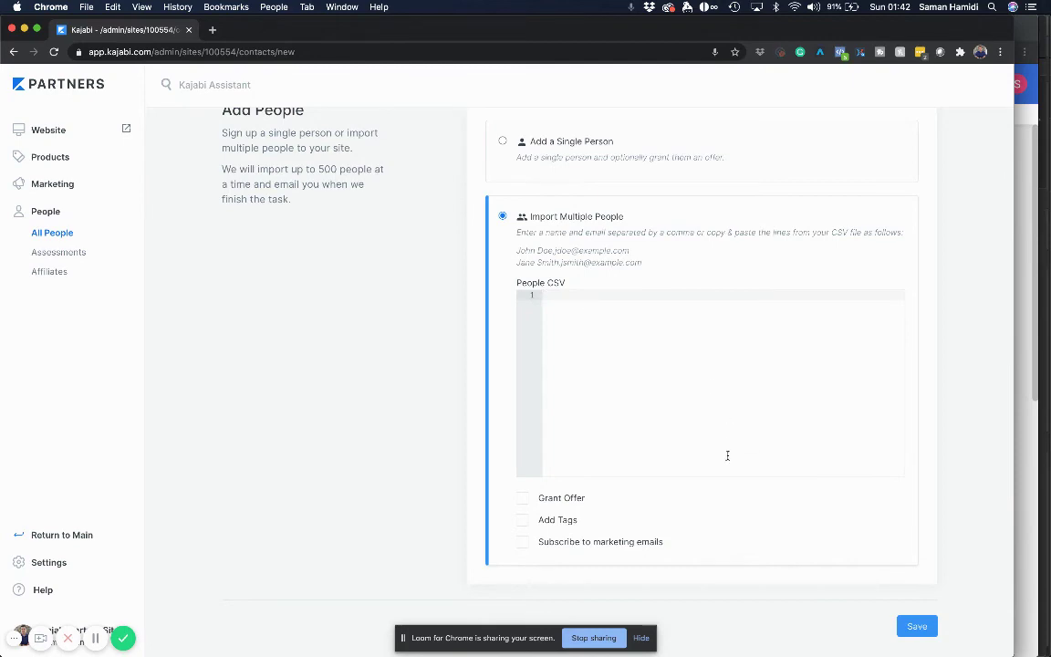
key(super+Tab)
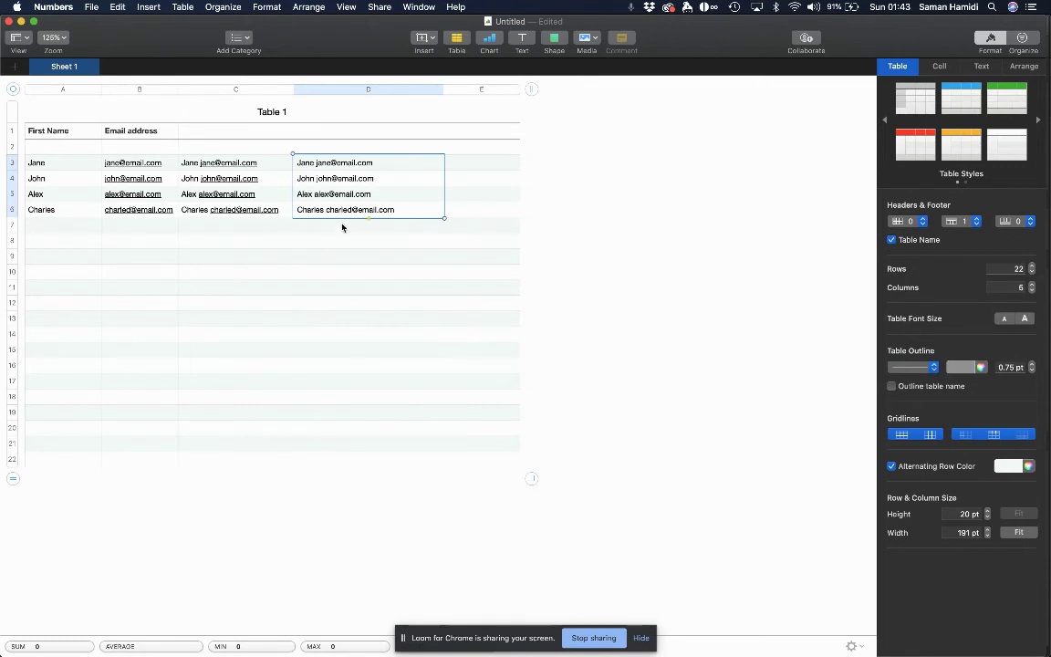
Empty cells A2:C7 of names, emails and formulas, then select the combined lines in D3:D6.
drag(270, 144, 80, 231)
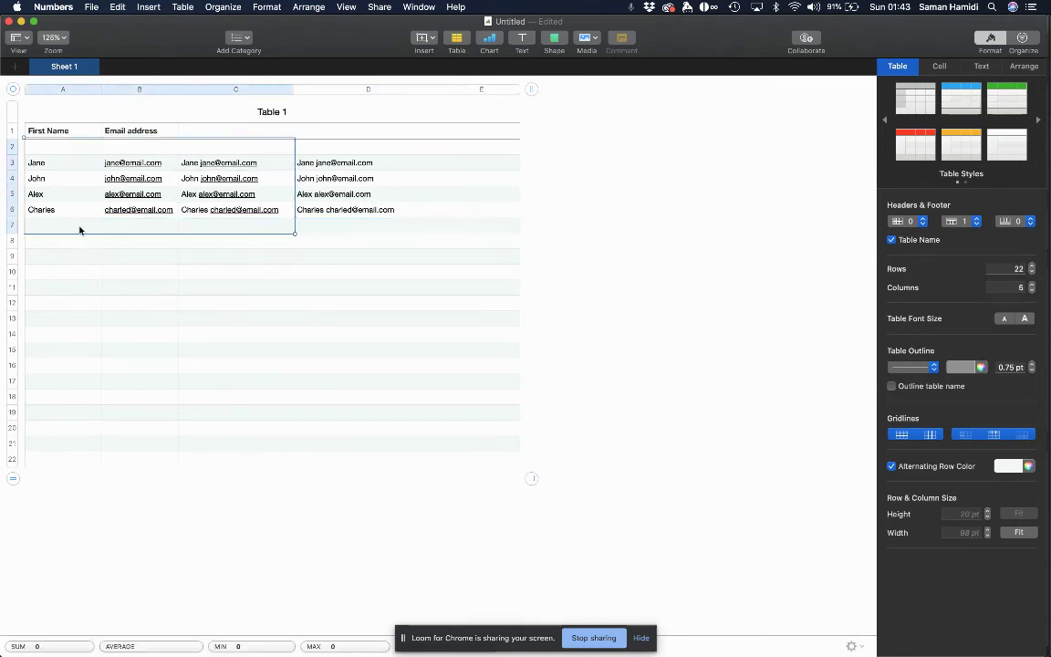
key(Delete)
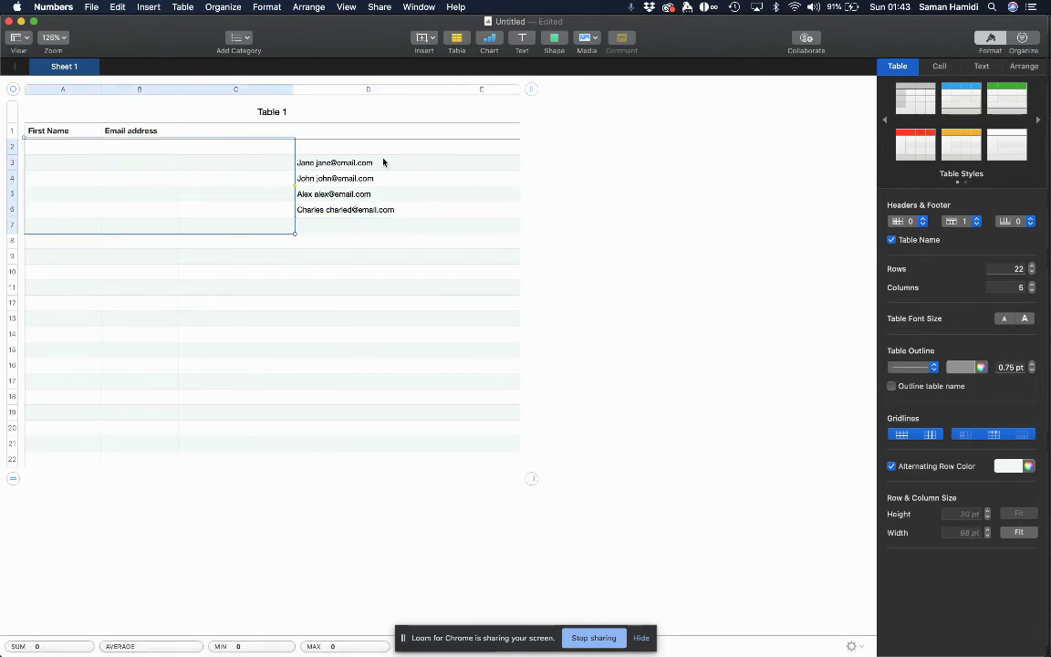
drag(385, 160, 385, 217)
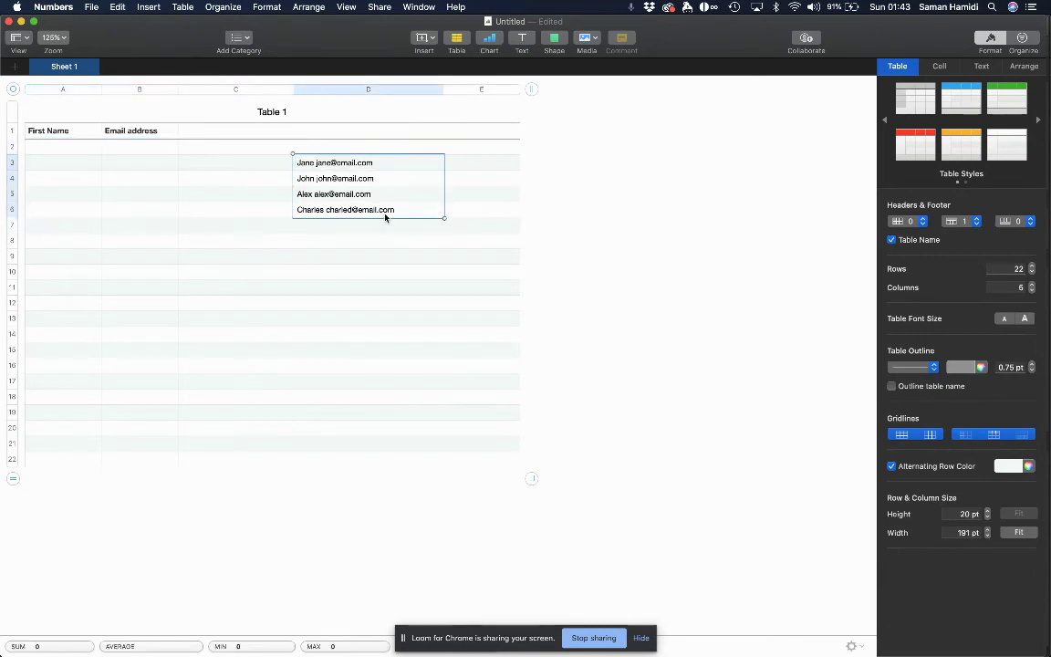
click(118, 8)
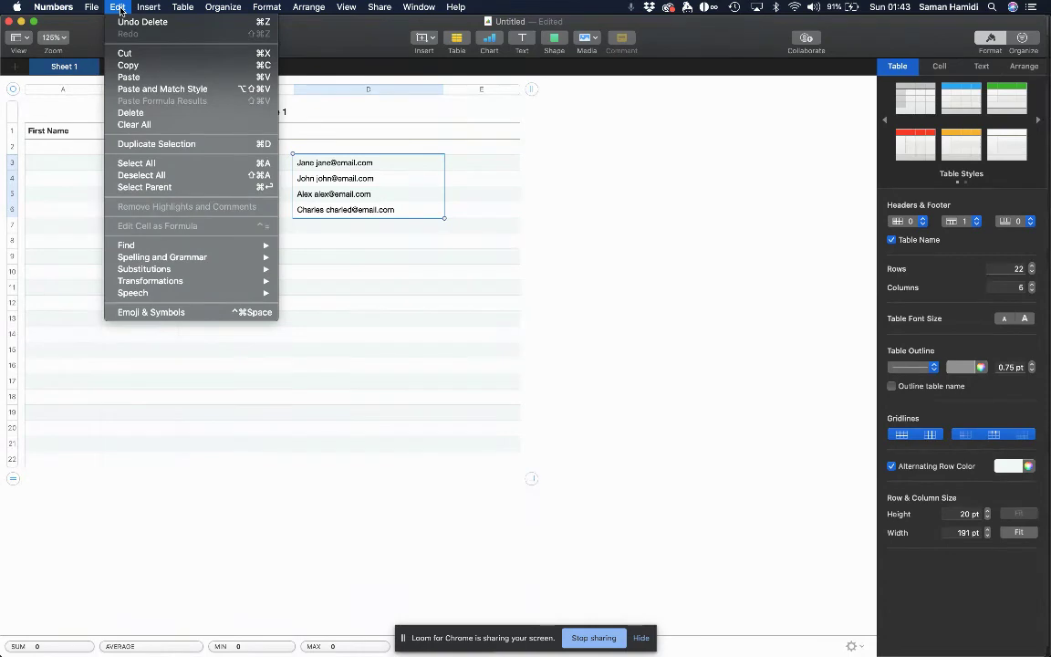
Use Find & Replace to change every space in the column D lines to a comma.
mouse_move(182, 244)
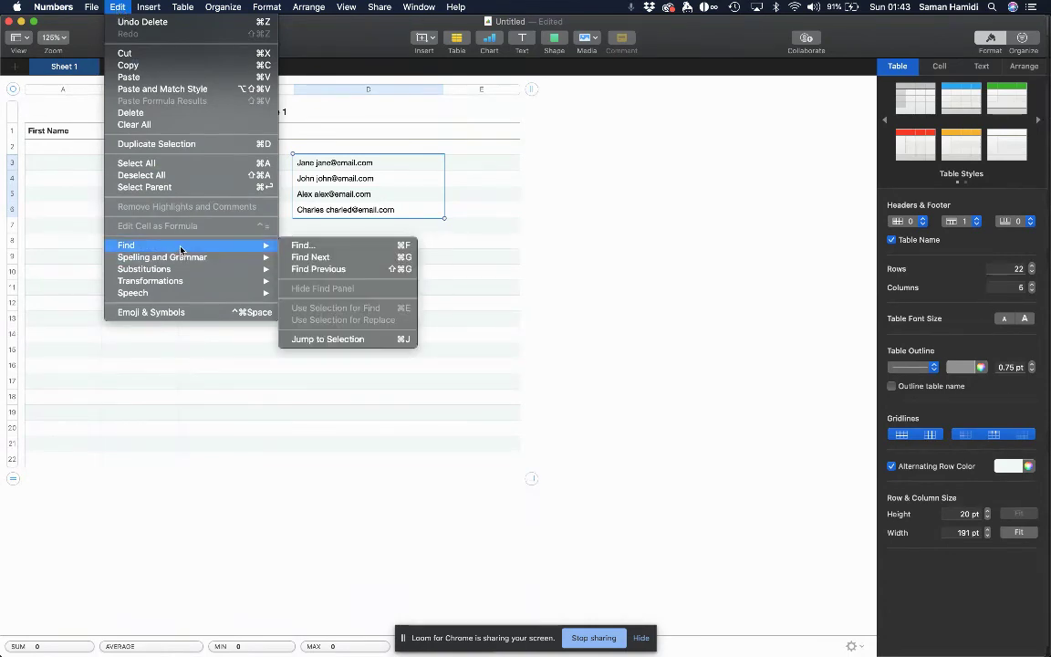
click(301, 246)
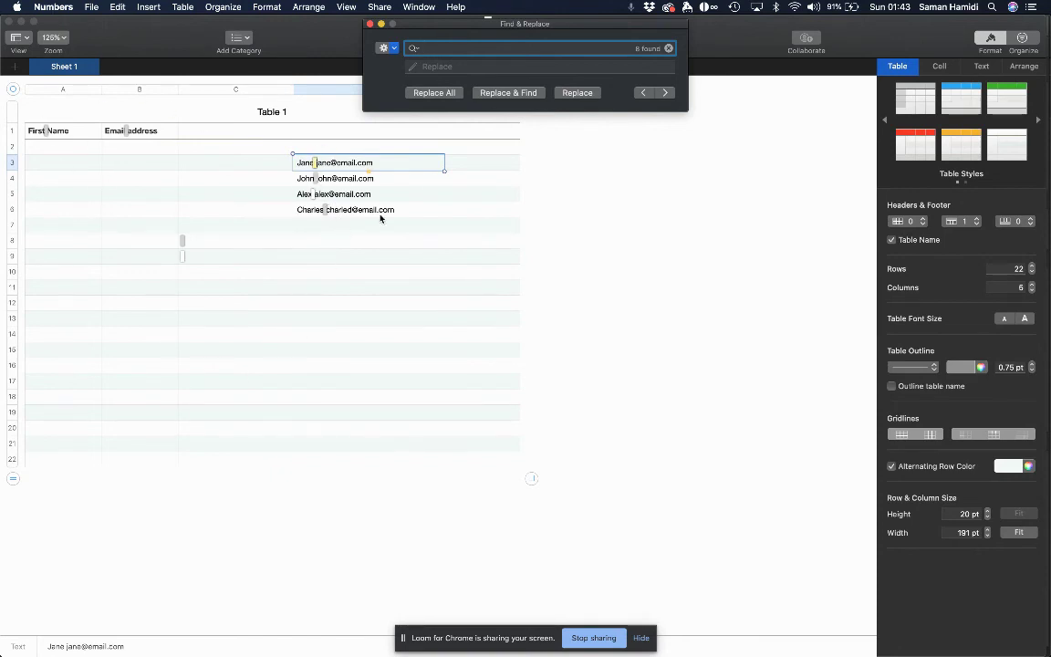
click(424, 67)
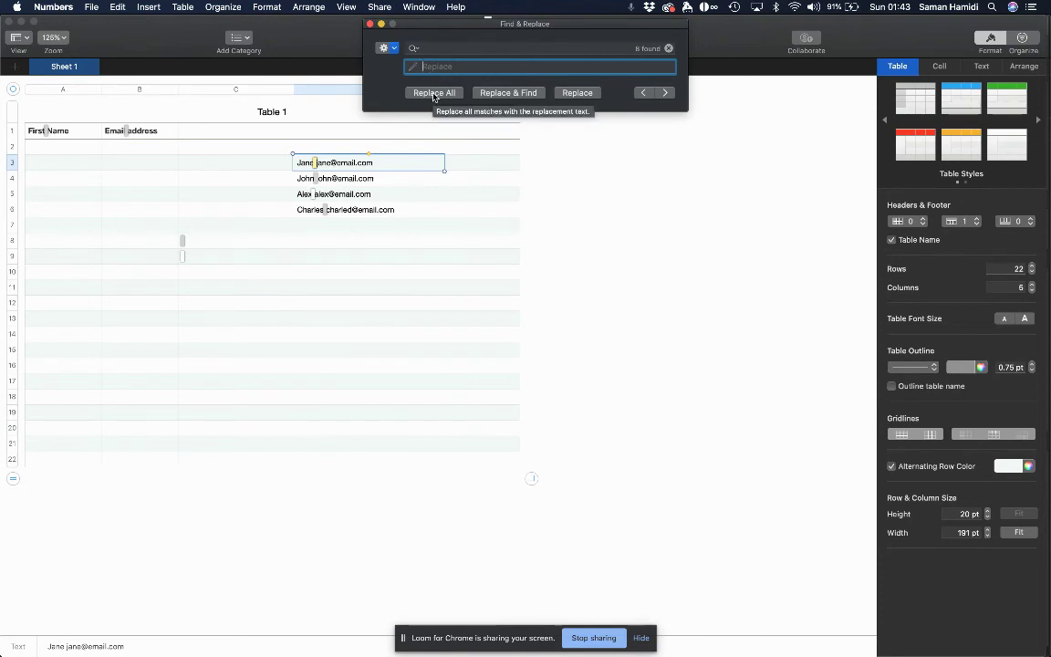
text(,)
click(434, 93)
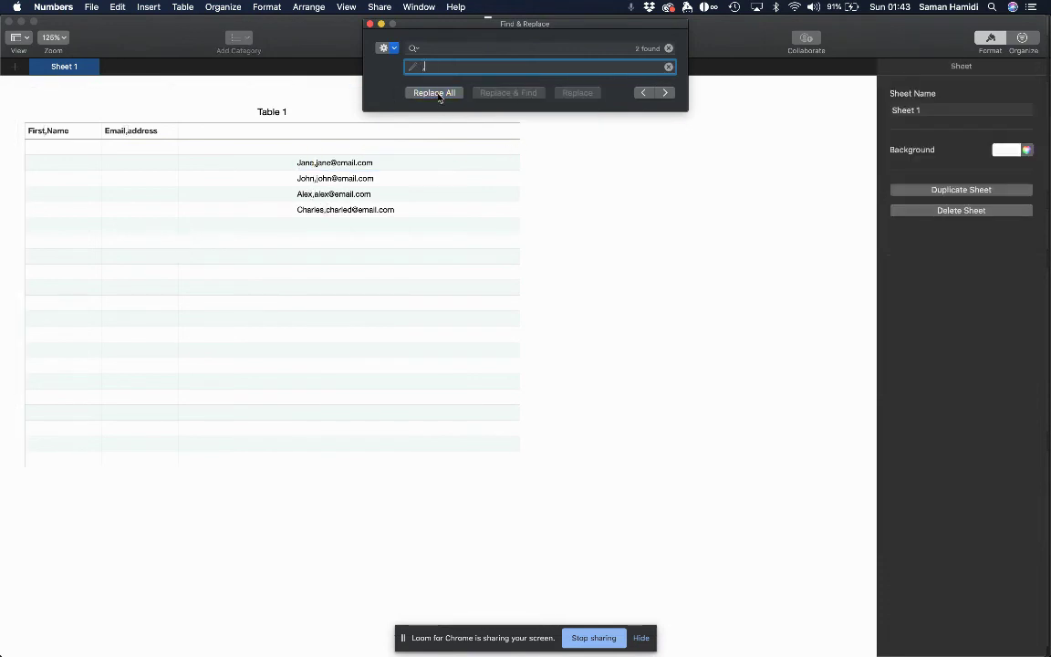
Select the four name,email lines in D3:D6, close Find & Replace, and return to Chrome.
click(407, 166)
drag(396, 164, 391, 213)
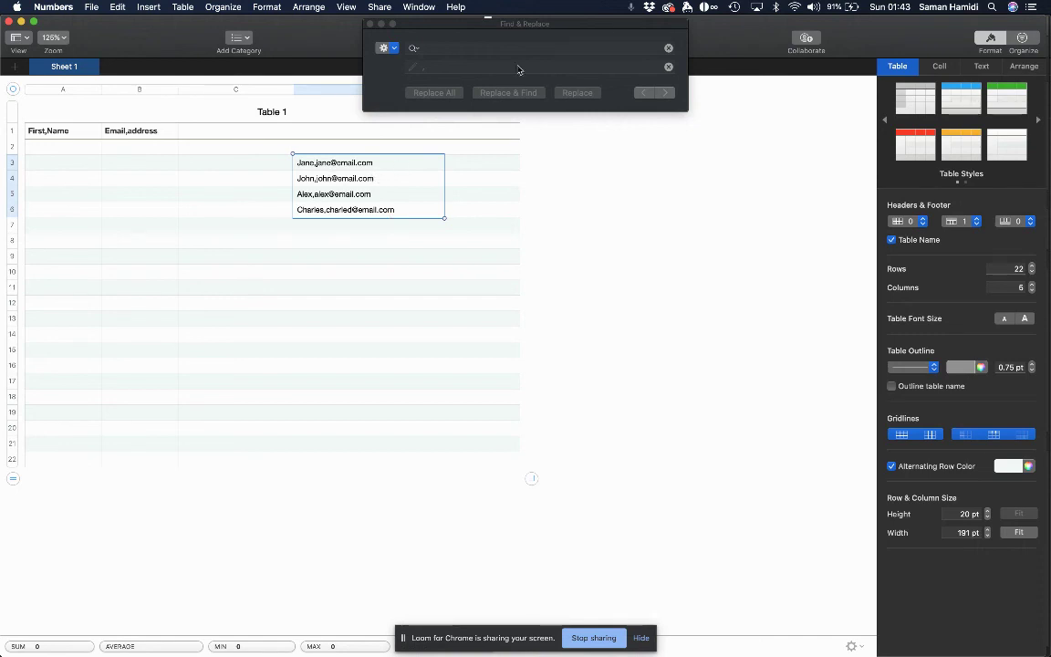
click(370, 24)
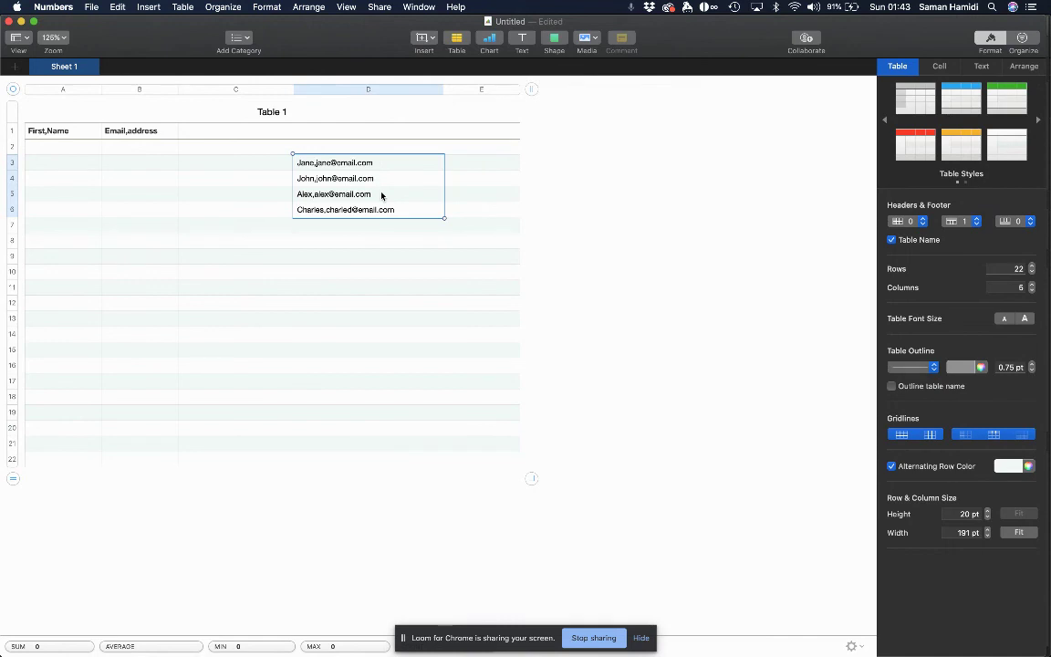
key(super+Tab)
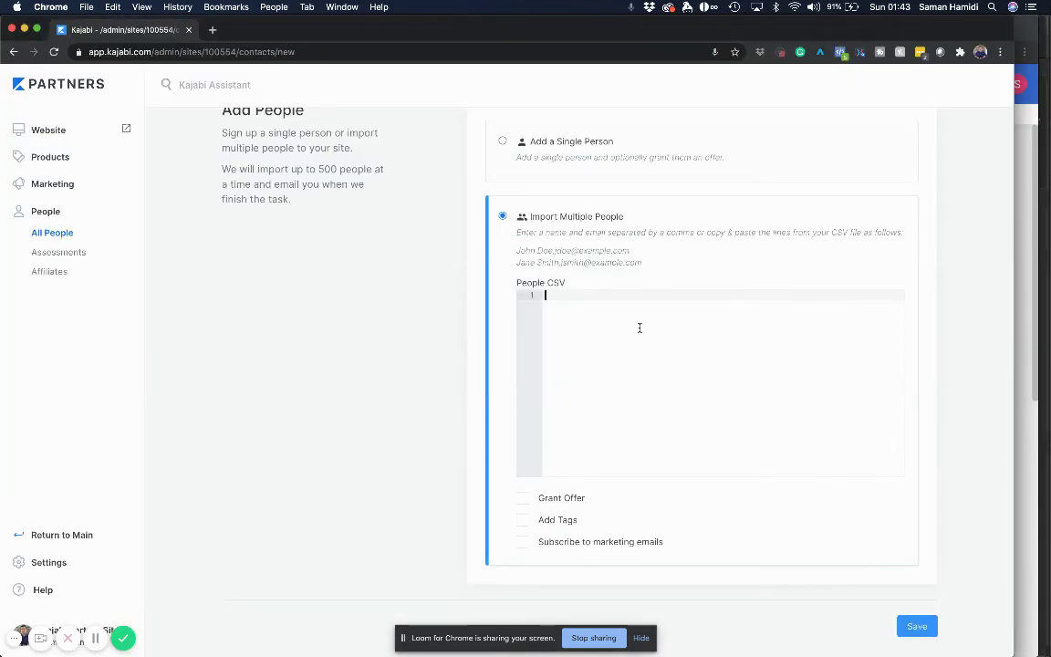
Paste the four comma-separated name,email lines into Kajabi's People CSV box.
key(super+v)
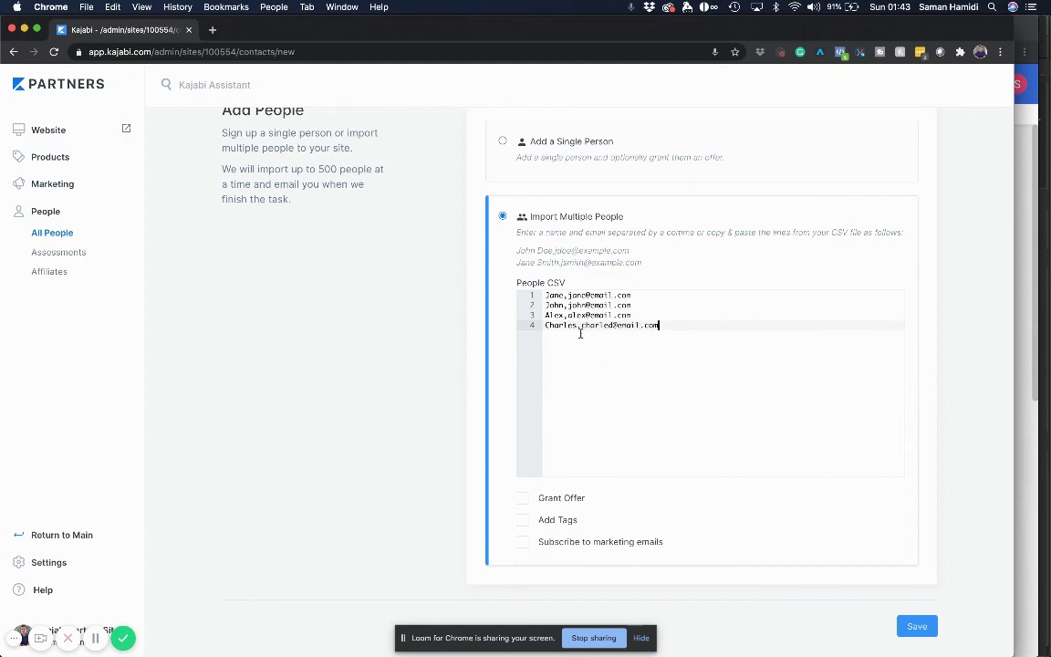